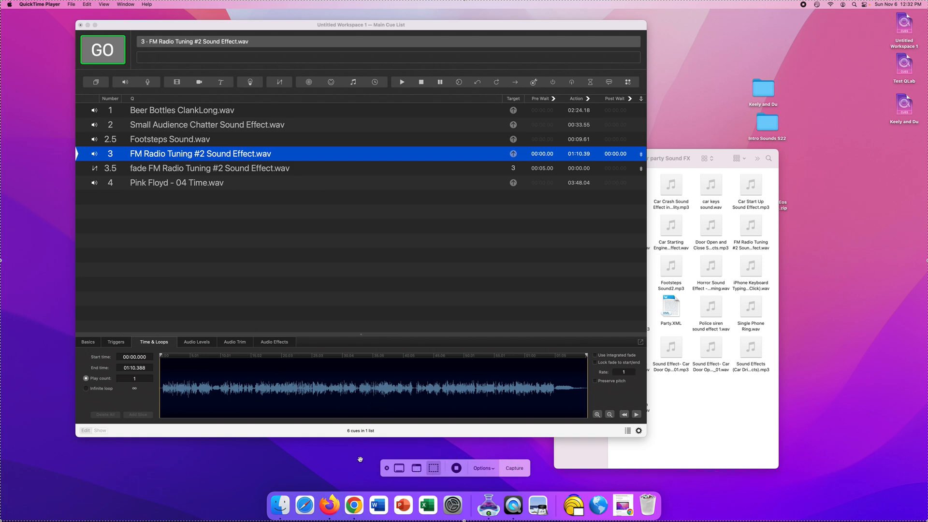
Play the Beer Bottles, Small Audience Chatter and Footsteps cues one after another, starting from cue 1
{"action": "left_click", "coordinate": [387, 468]}
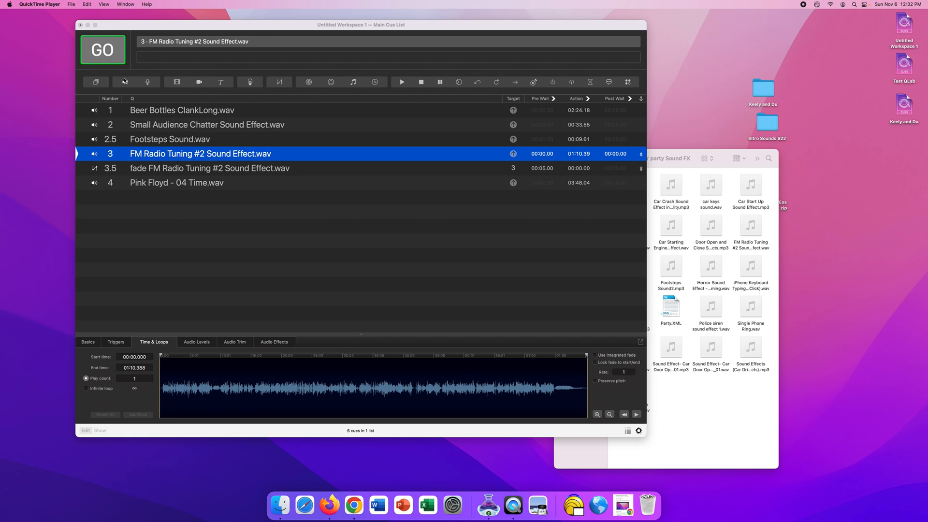
{"action": "left_click", "coordinate": [142, 115]}
{"action": "left_click", "coordinate": [144, 114]}
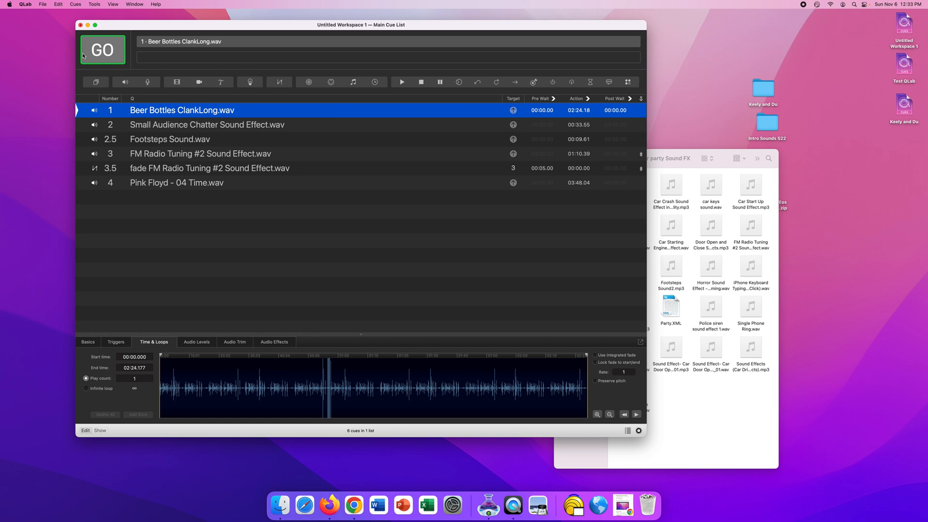
{"action": "left_click", "coordinate": [100, 55]}
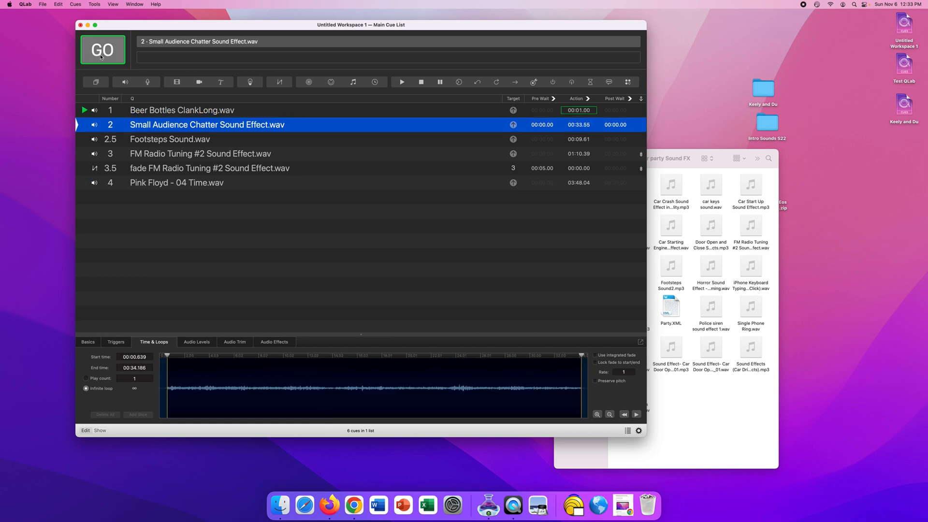
{"action": "left_click", "coordinate": [100, 56]}
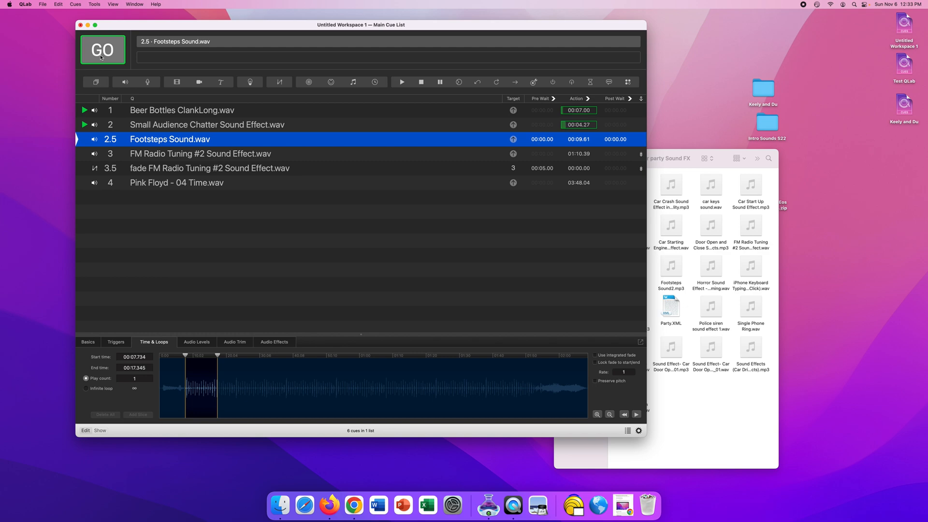
{"action": "left_click", "coordinate": [100, 57]}
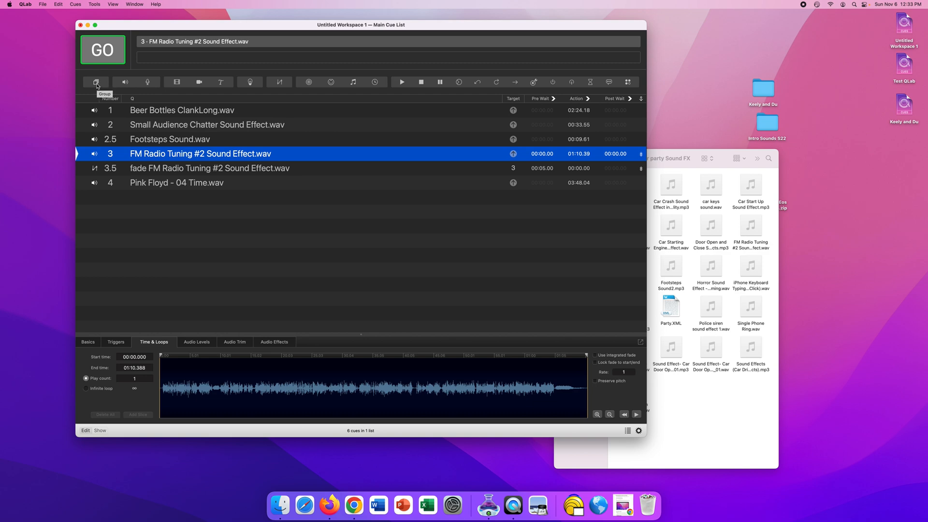
Add a Group cue at the start of the cue list and move the Beer Bottles, Small Audience Chatter and Footsteps cues into it
{"action": "left_click", "coordinate": [111, 111]}
{"action": "left_click_drag", "start_coordinate": [101, 85], "coordinate": [107, 110]}
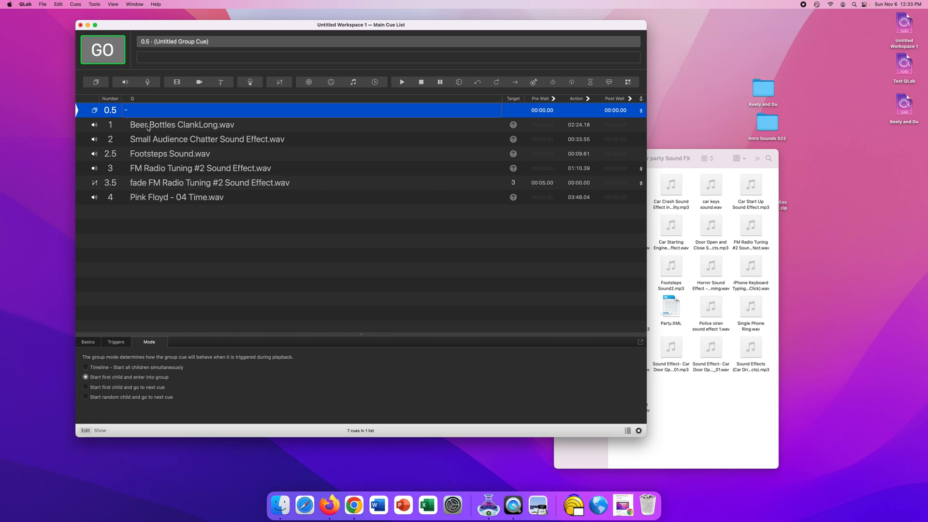
{"action": "left_click", "coordinate": [148, 128]}
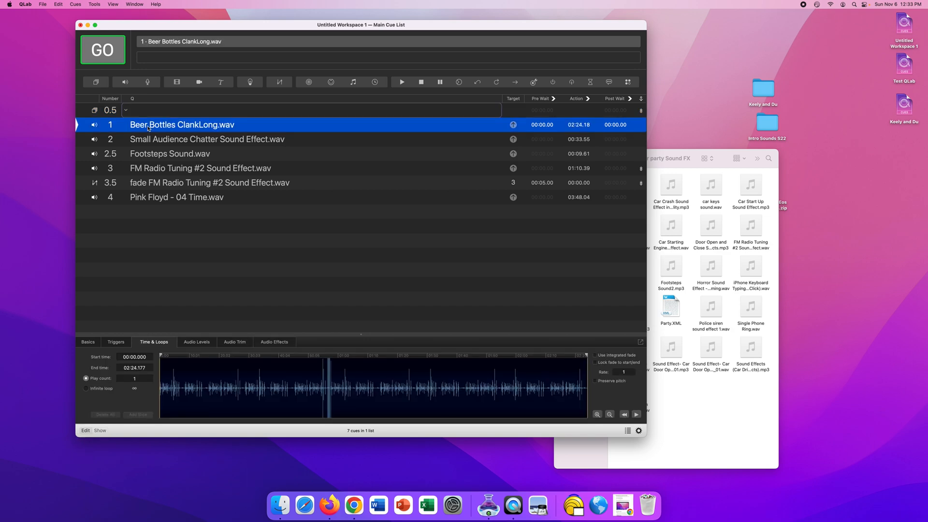
{"action": "left_click", "coordinate": [150, 155], "text": "shift"}
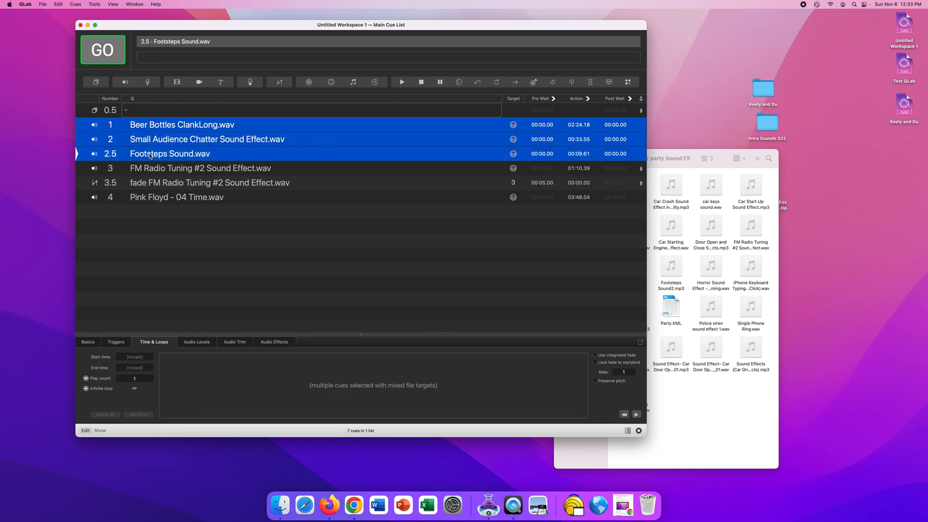
{"action": "left_click_drag", "start_coordinate": [156, 126], "coordinate": [166, 114]}
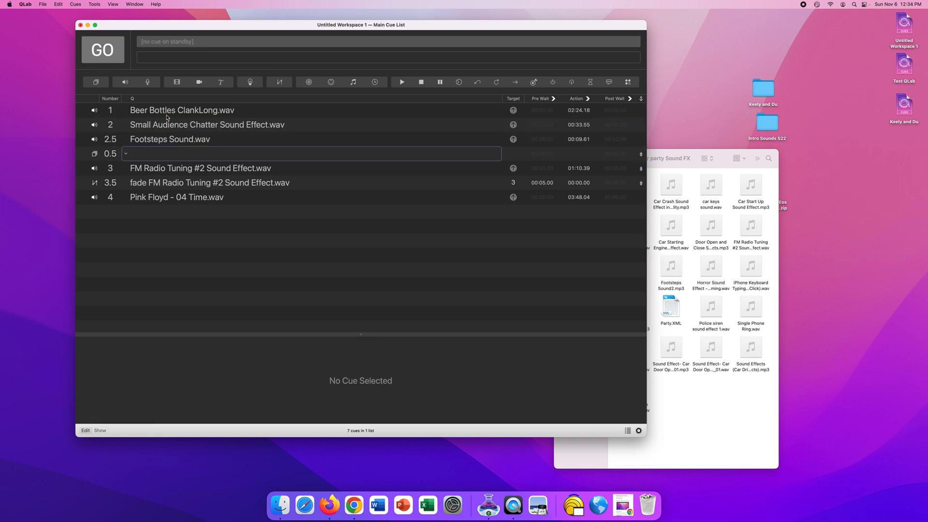
{"action": "left_click", "coordinate": [165, 111]}
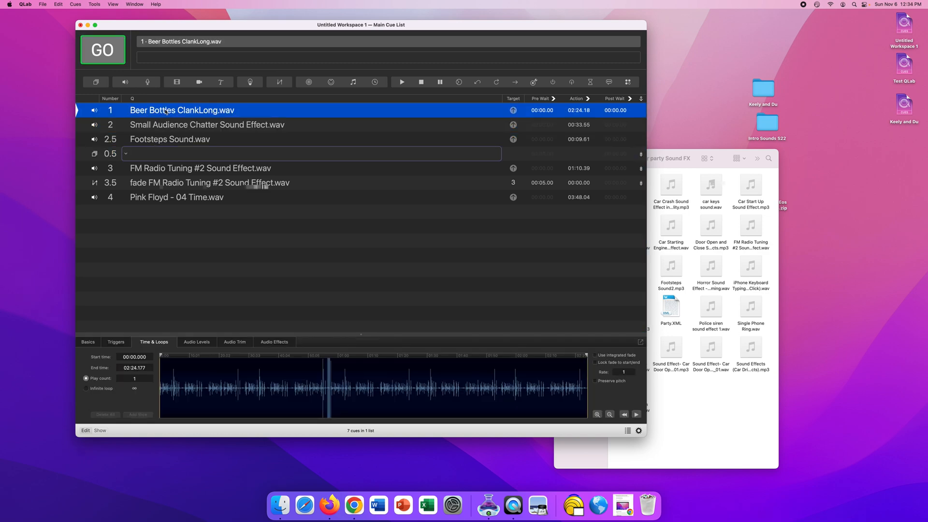
{"action": "left_click", "coordinate": [167, 138], "text": "shift"}
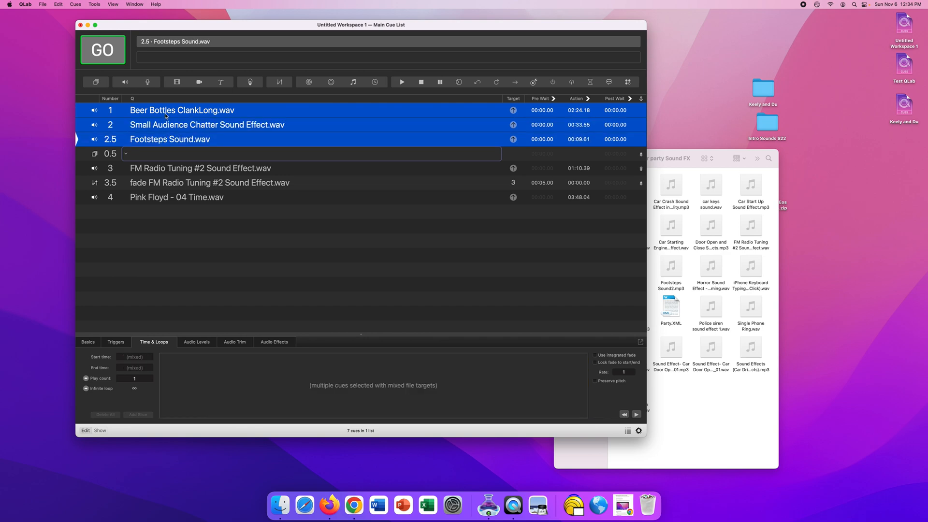
{"action": "left_click_drag", "start_coordinate": [167, 113], "coordinate": [172, 158]}
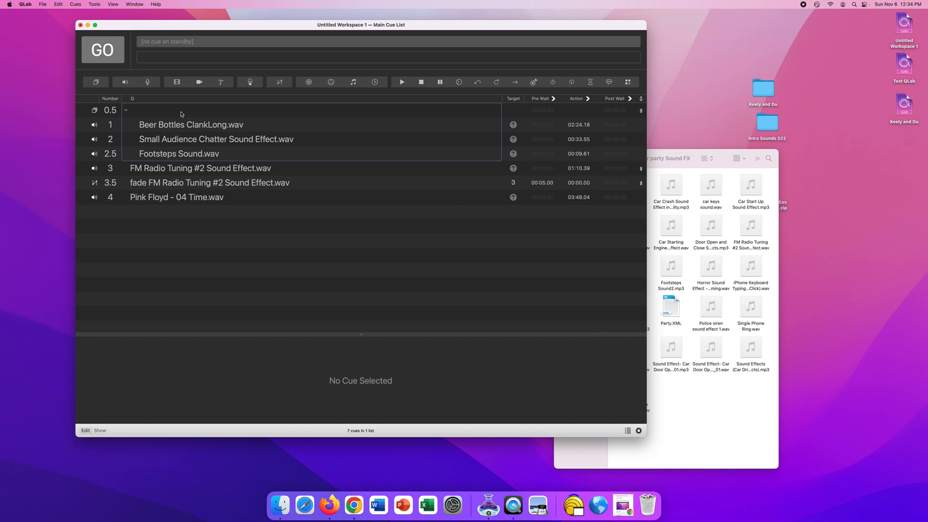
Play the group from cue 0.5, trigger its remaining child cues one at a time, and stop all playback
{"action": "left_click", "coordinate": [115, 113]}
{"action": "left_click", "coordinate": [111, 55]}
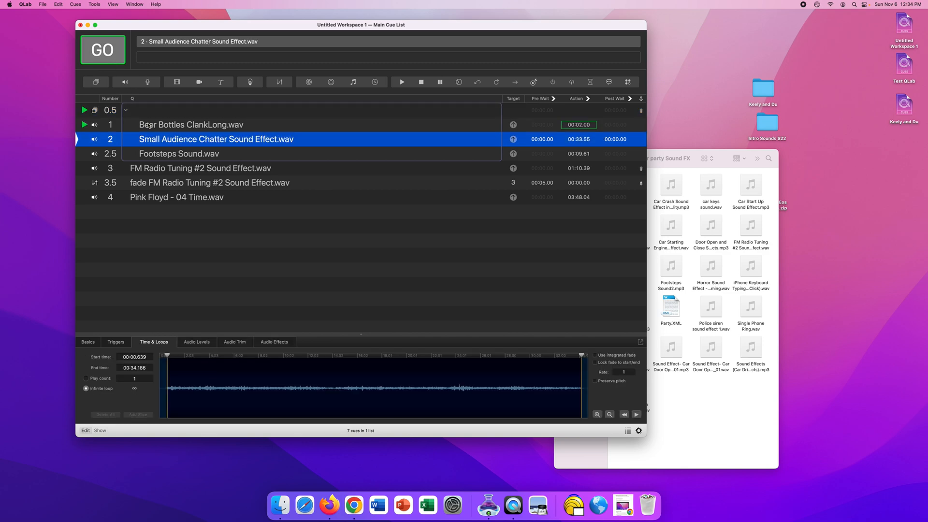
{"action": "key", "text": "space"}
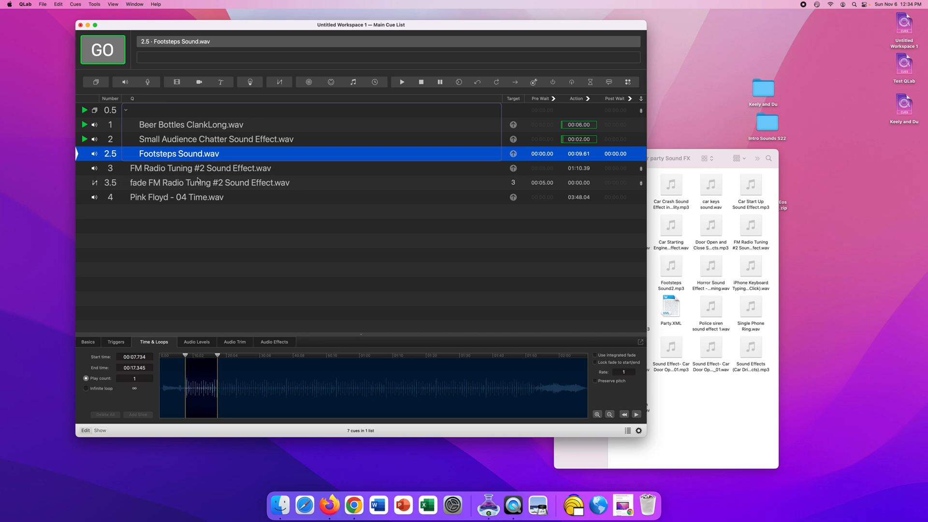
{"action": "key", "text": "space"}
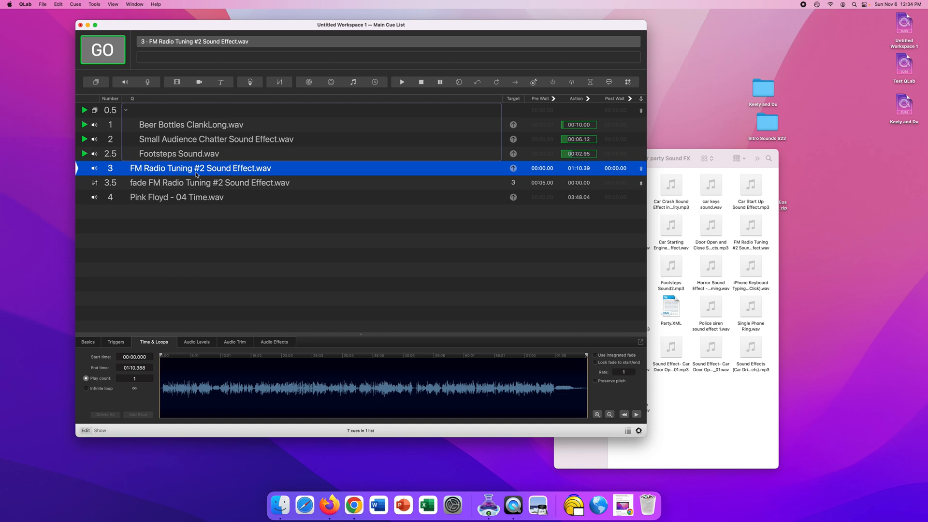
{"action": "key", "text": "Escape"}
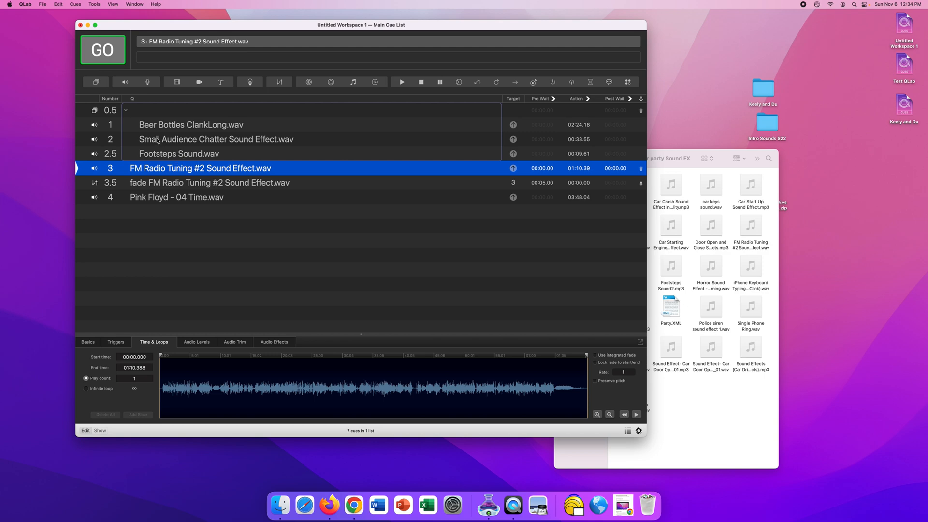
Examine the Basics, Triggers and Mode settings of group cue 0.5
{"action": "left_click", "coordinate": [162, 116]}
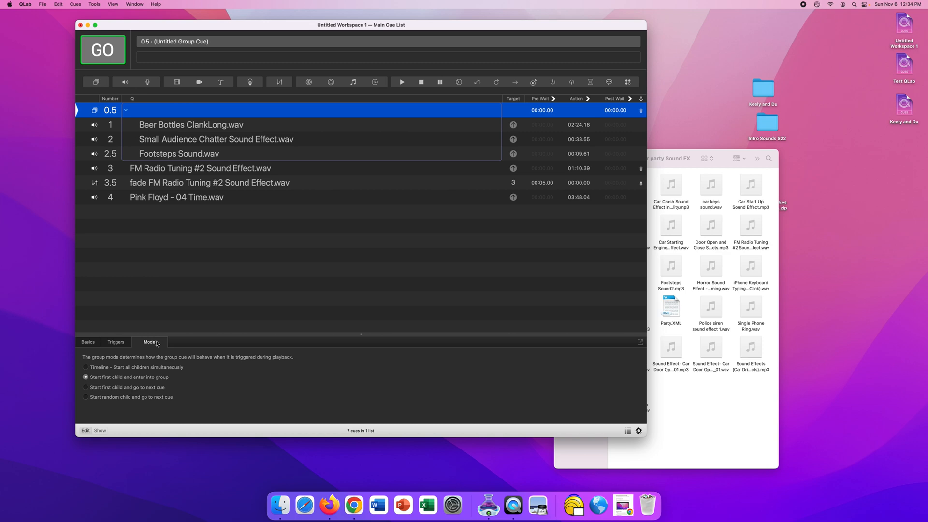
{"action": "left_click", "coordinate": [83, 343]}
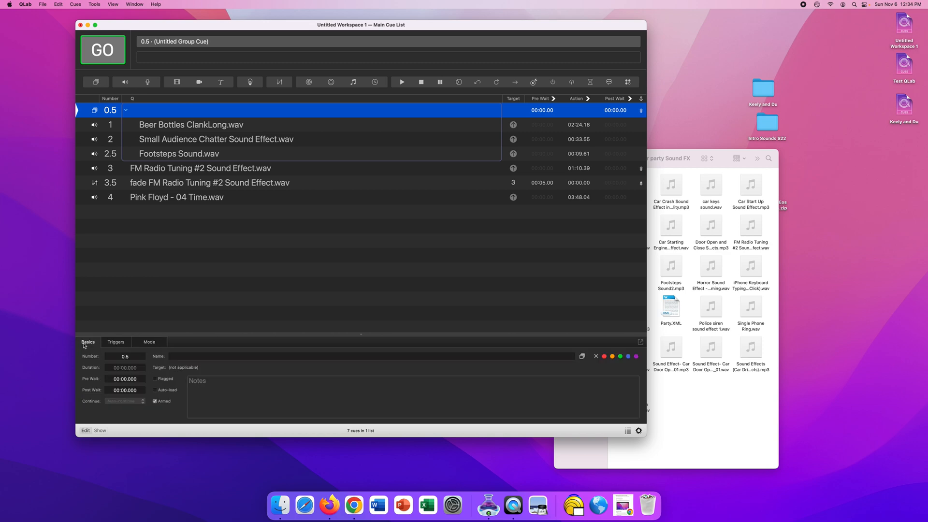
{"action": "left_click", "coordinate": [121, 343]}
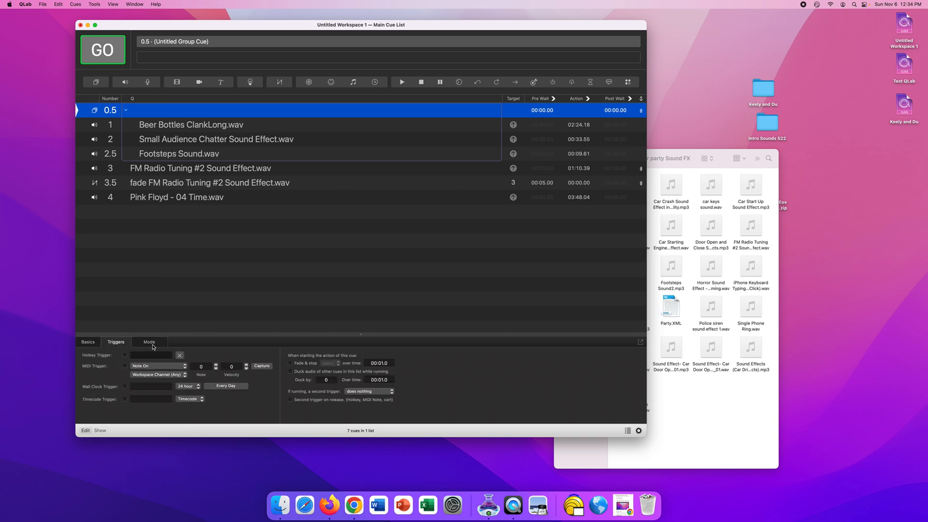
{"action": "left_click", "coordinate": [150, 343]}
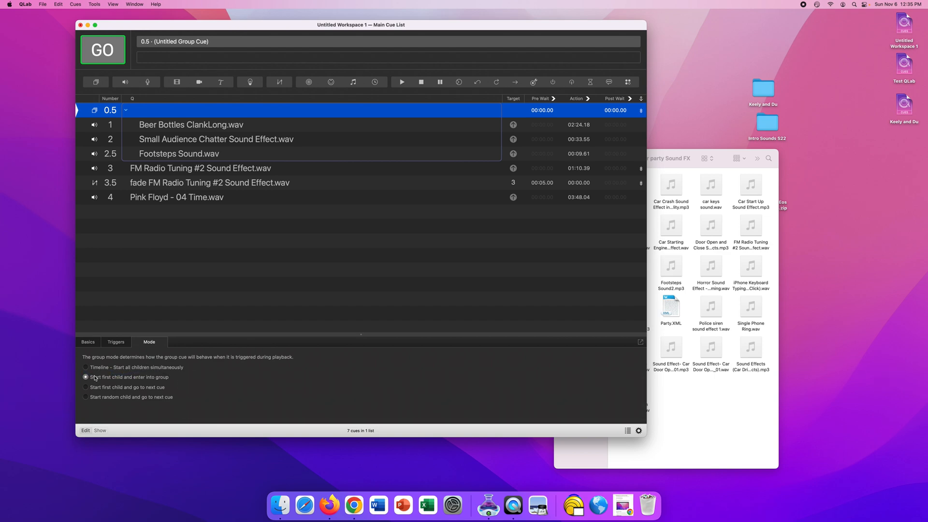
Set the group cue's mode to "Timeline - Start all children simultaneously" and test its playback
{"action": "left_click", "coordinate": [86, 369]}
{"action": "left_click", "coordinate": [105, 56]}
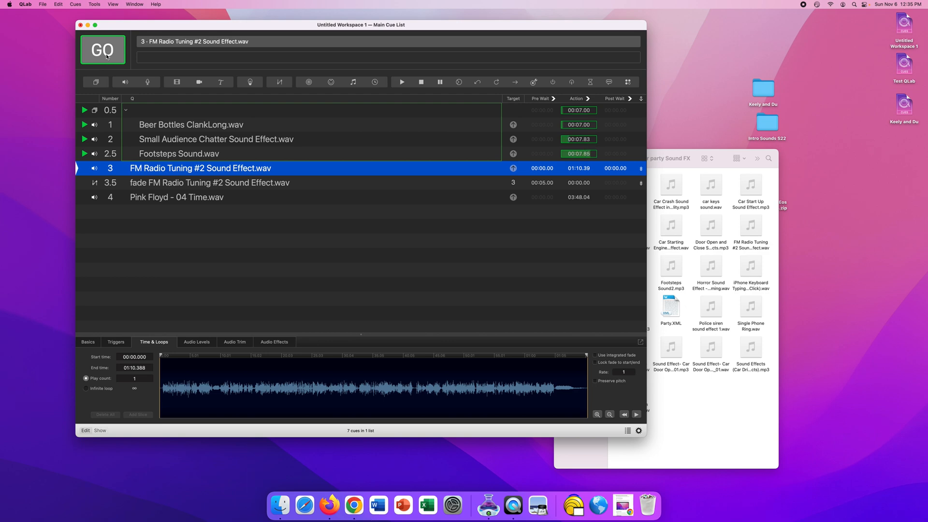
{"action": "key", "text": "Escape"}
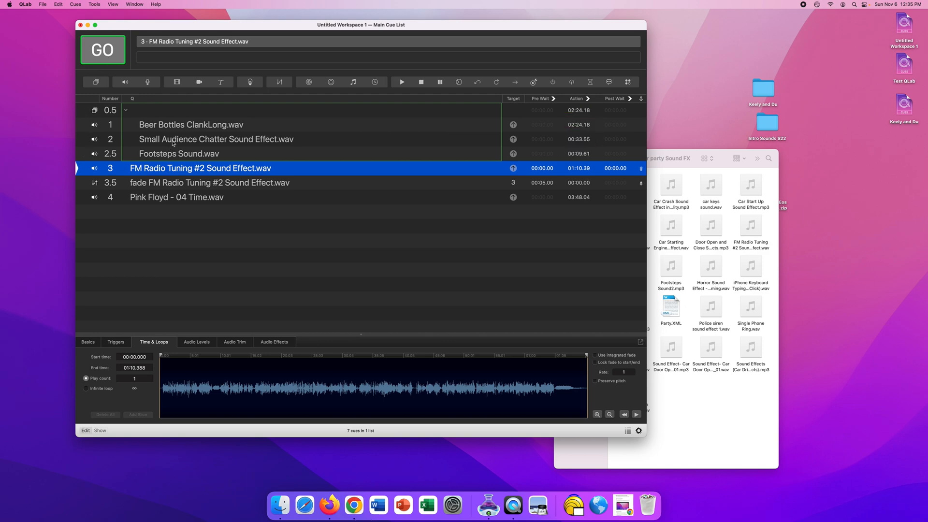
Set group cue 0.5 to "Start first child and enter into group" and make the Beer Bottles and Small Audience Chatter cues Auto Continue
{"action": "left_click", "coordinate": [642, 125]}
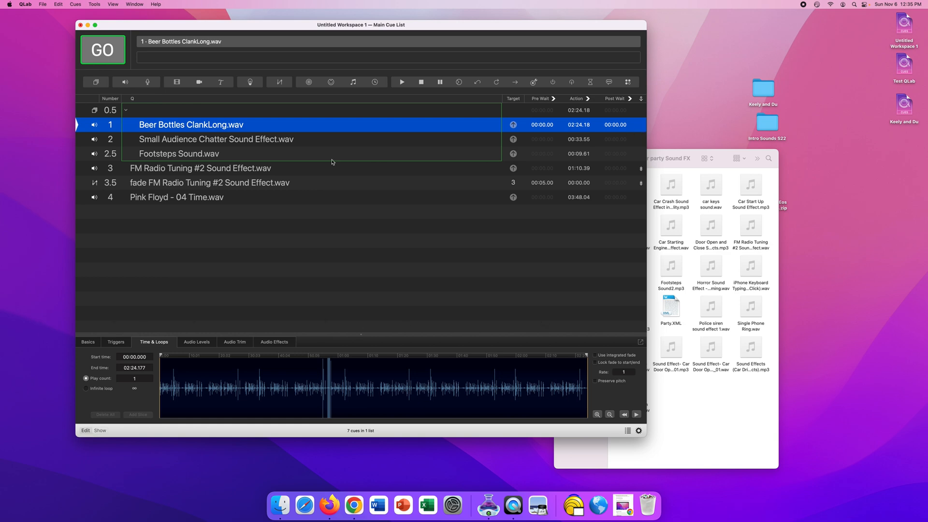
{"action": "left_click", "coordinate": [108, 112]}
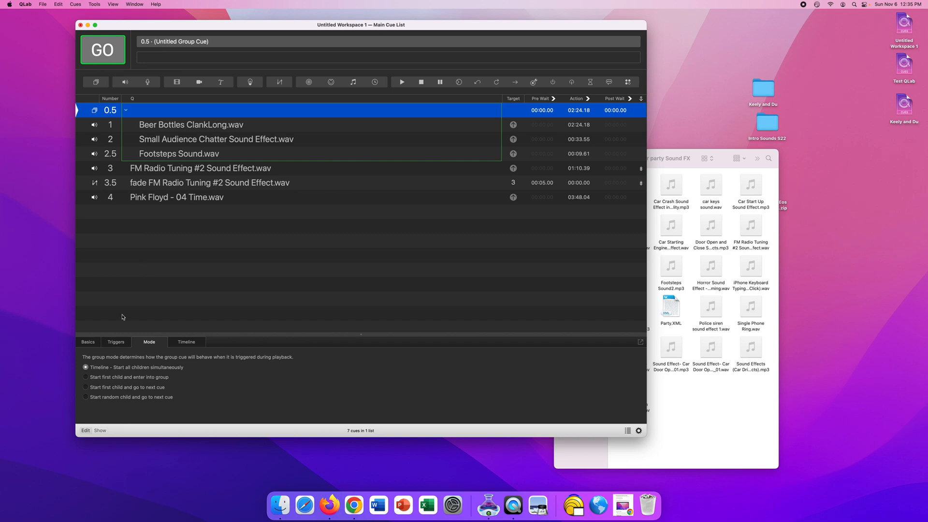
{"action": "left_click", "coordinate": [87, 378]}
{"action": "left_click", "coordinate": [641, 125]}
{"action": "left_click", "coordinate": [648, 137]}
{"action": "left_click", "coordinate": [640, 139]}
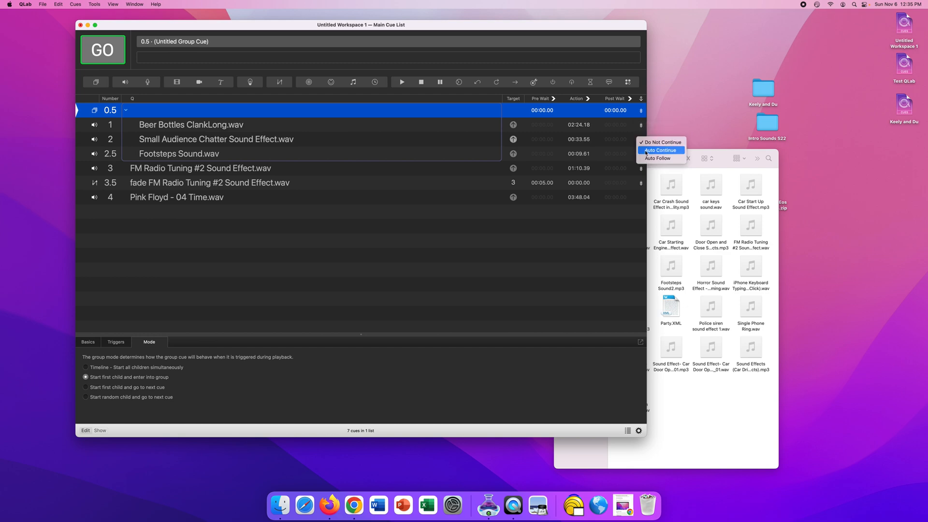
{"action": "left_click", "coordinate": [646, 151]}
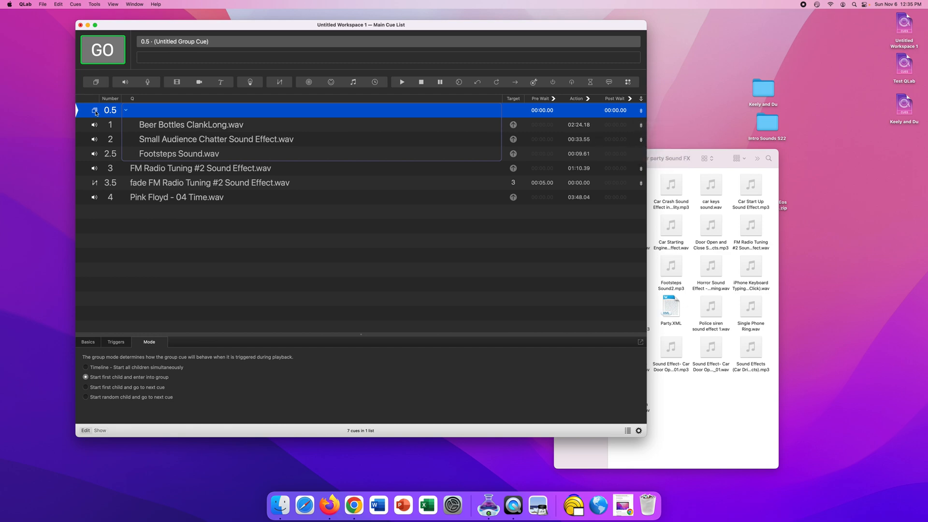
Play group cue 0.5 to test the auto-continuing child cues, and stop playback
{"action": "left_click", "coordinate": [96, 50]}
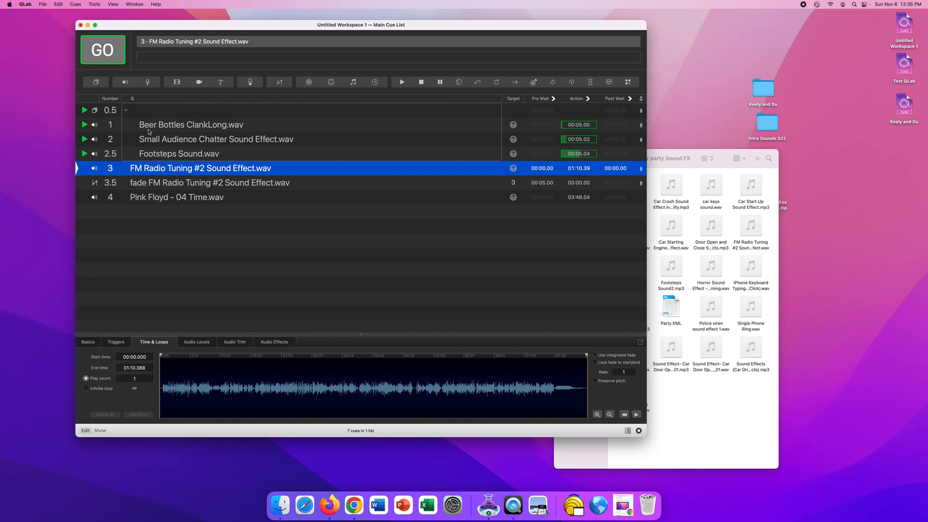
{"action": "key", "text": "Escape"}
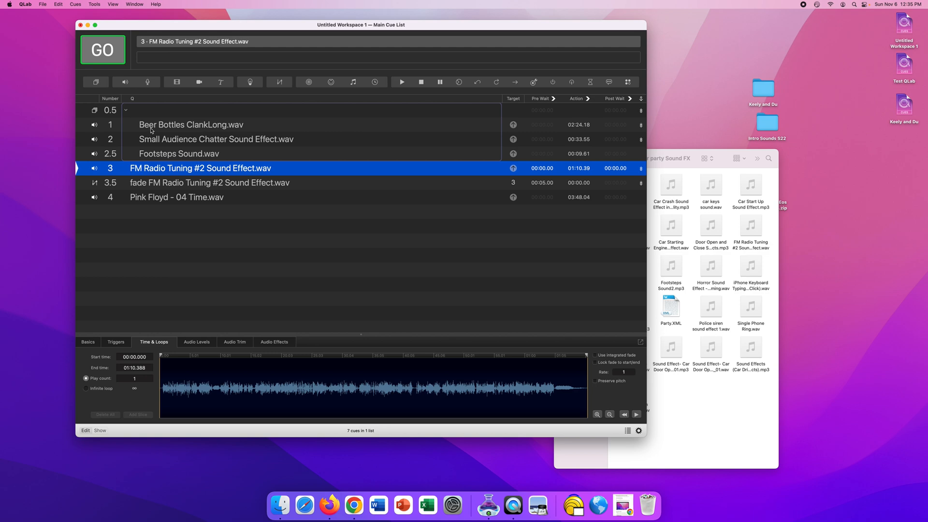
Set group cue 0.5 to "Start first child and go to next cue" and test its playback
{"action": "left_click", "coordinate": [151, 114]}
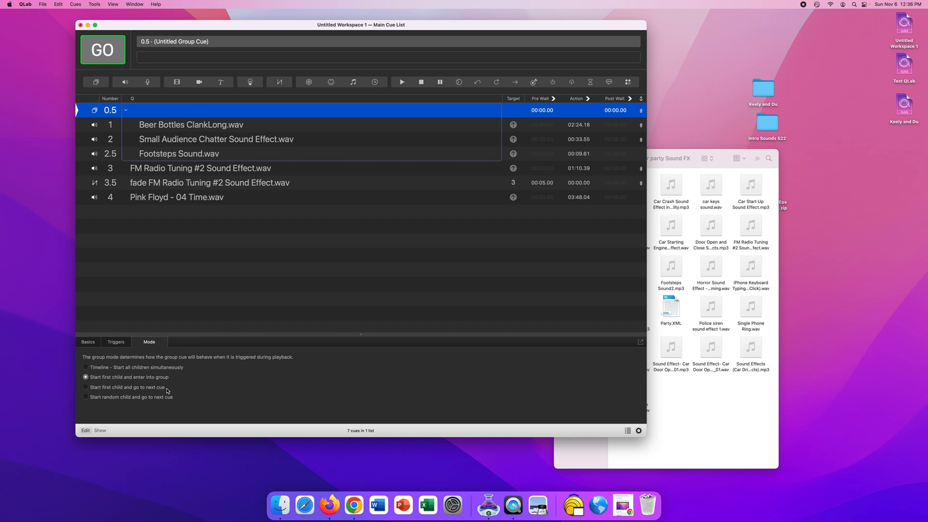
{"action": "left_click", "coordinate": [85, 387]}
{"action": "left_click", "coordinate": [112, 59]}
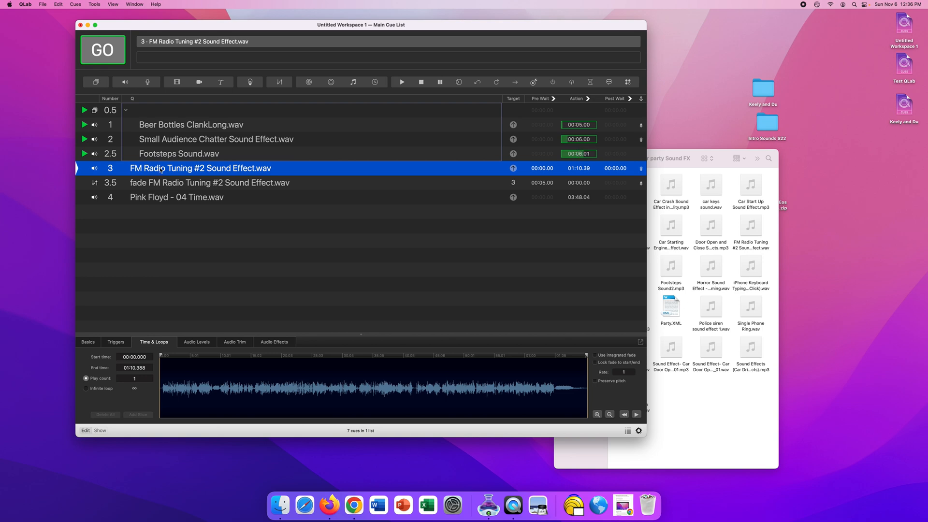
{"action": "key", "text": "Escape"}
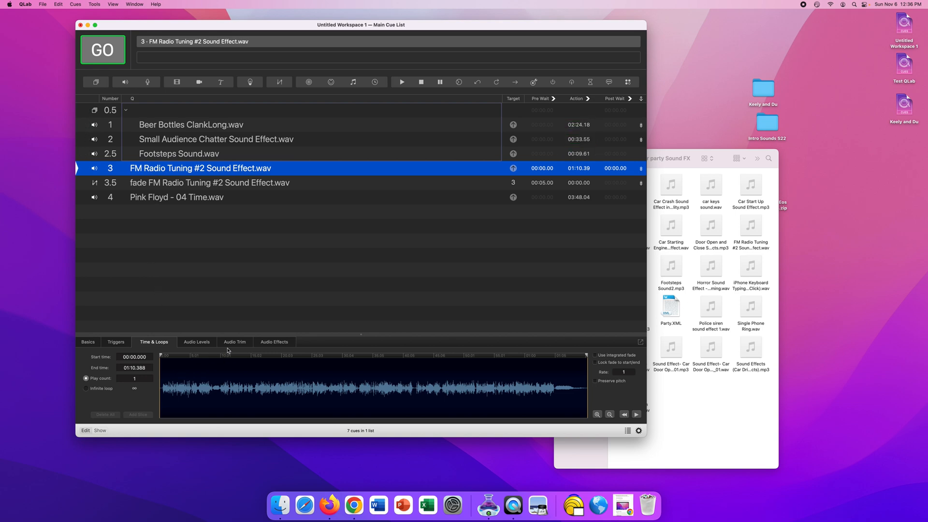
Collapse group cue 0.5 in the cue list to hide its child cues
{"action": "left_click", "coordinate": [198, 111]}
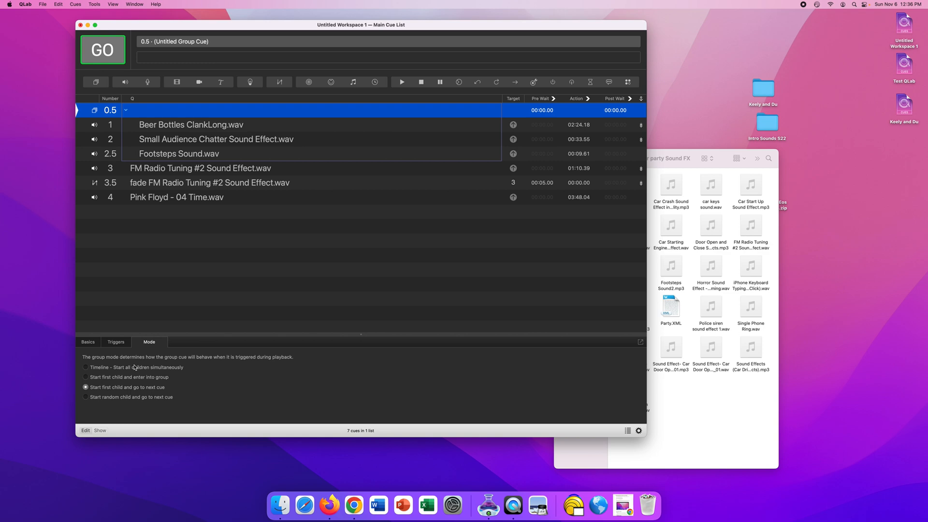
{"action": "left_click", "coordinate": [126, 110]}
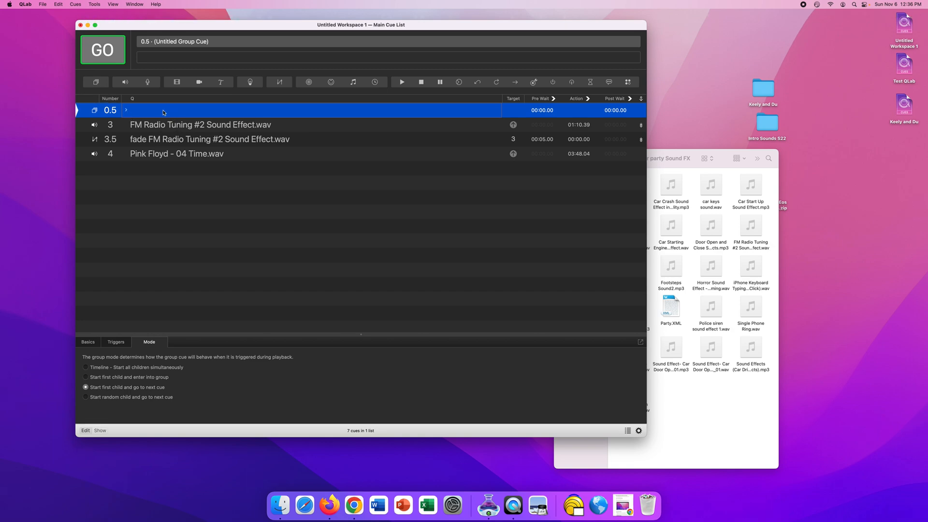
{"action": "left_click", "coordinate": [127, 111]}
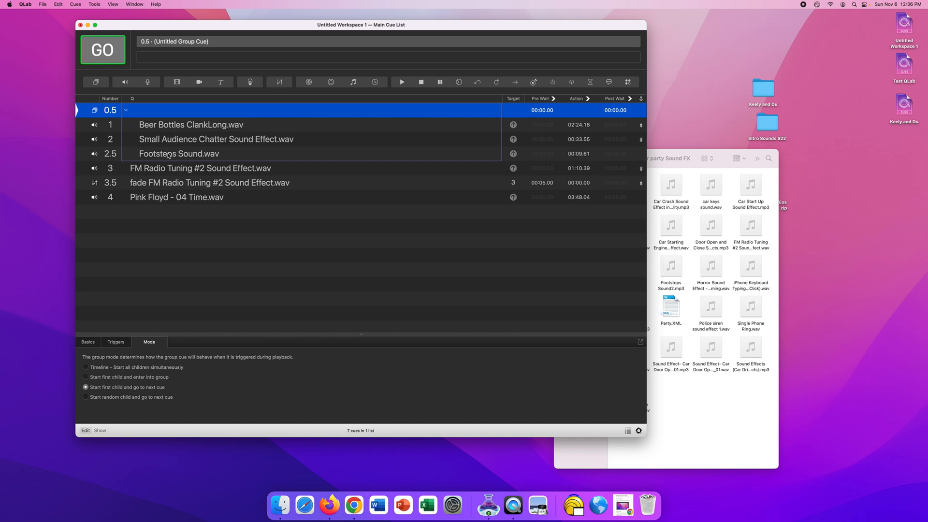
{"action": "left_click", "coordinate": [127, 112]}
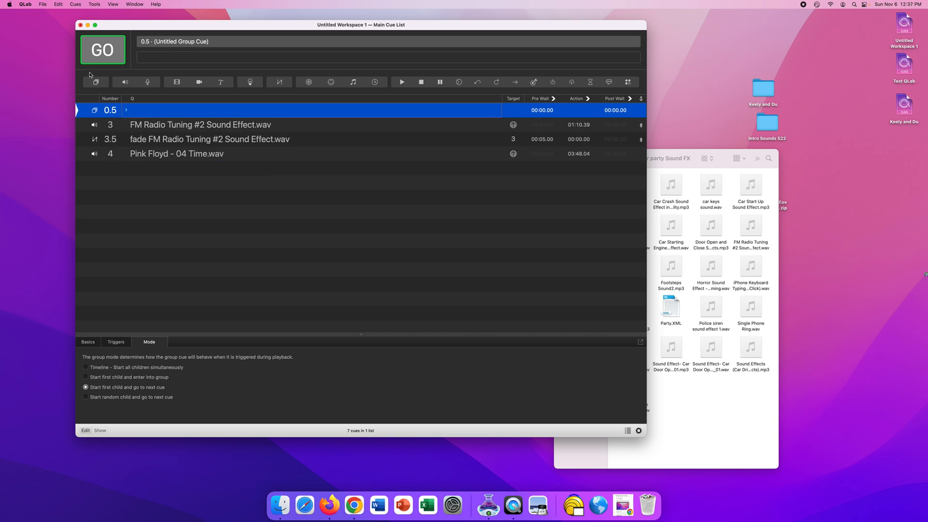
Play the collapsed group cue 0.5, and add a fade cue below the group that targets group cue 0.5
{"action": "left_click", "coordinate": [111, 58]}
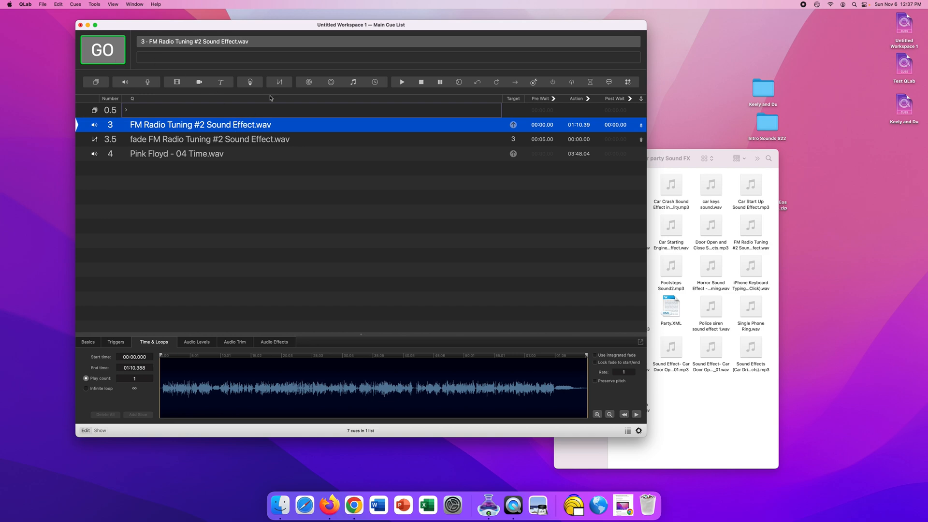
{"action": "left_click_drag", "start_coordinate": [281, 83], "coordinate": [220, 162]}
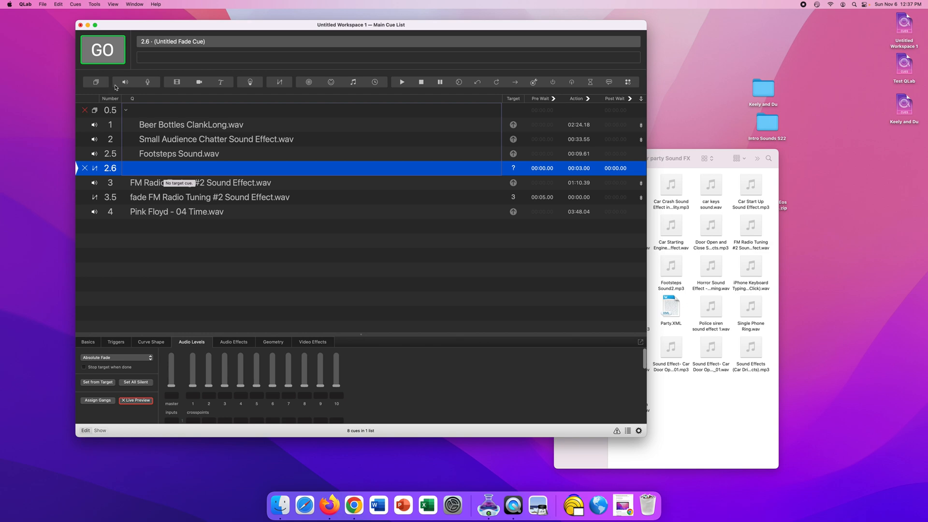
{"action": "left_click_drag", "start_coordinate": [137, 169], "coordinate": [143, 179]}
{"action": "left_click", "coordinate": [361, 183]}
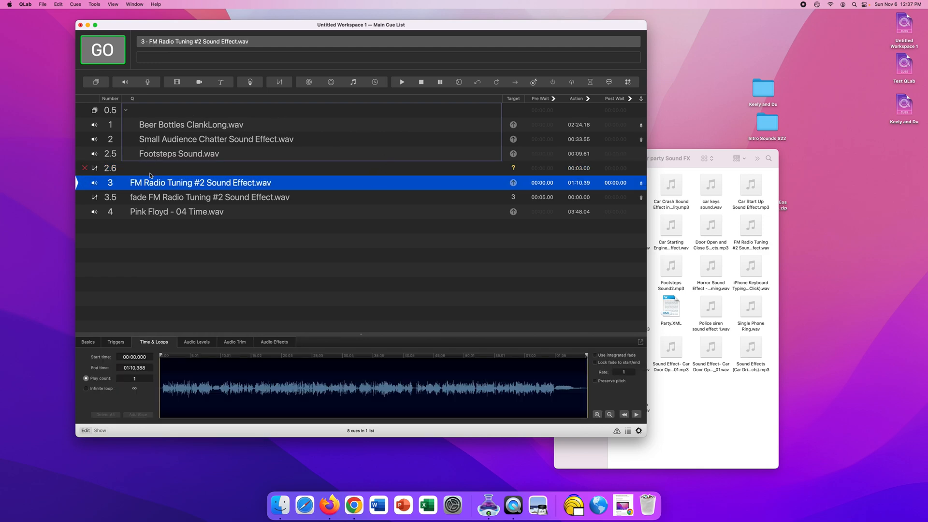
{"action": "left_click_drag", "start_coordinate": [150, 111], "coordinate": [188, 167]}
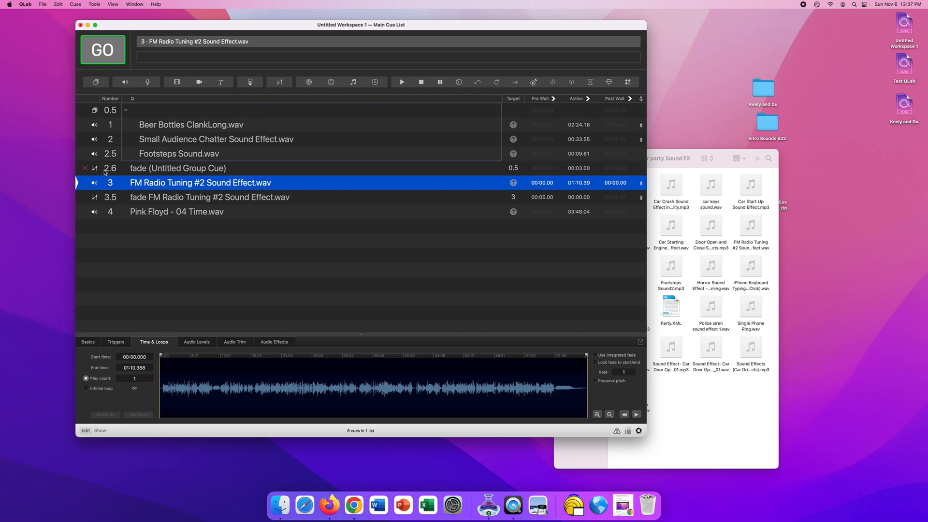
Set the master level of fade cue 2.6 to -INF in its audio levels
{"action": "mouse_move", "coordinate": [93, 172]}
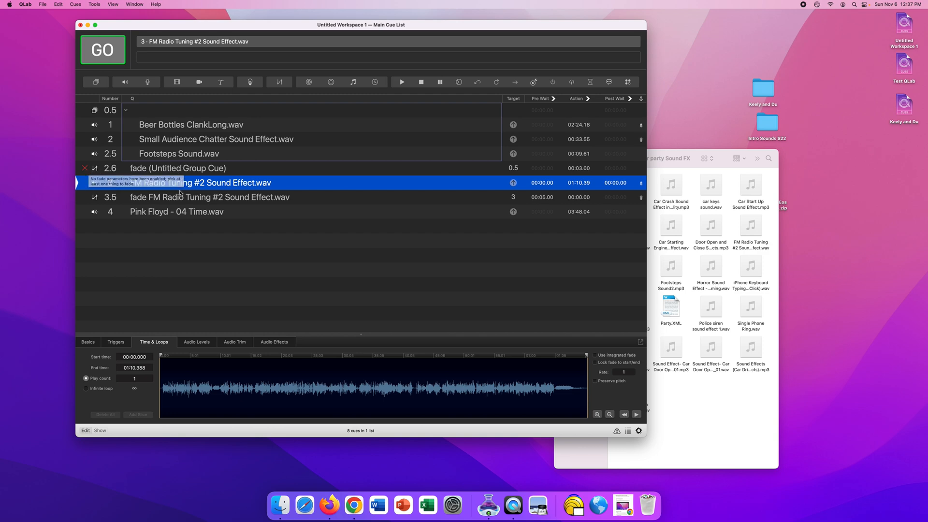
{"action": "left_click", "coordinate": [198, 342]}
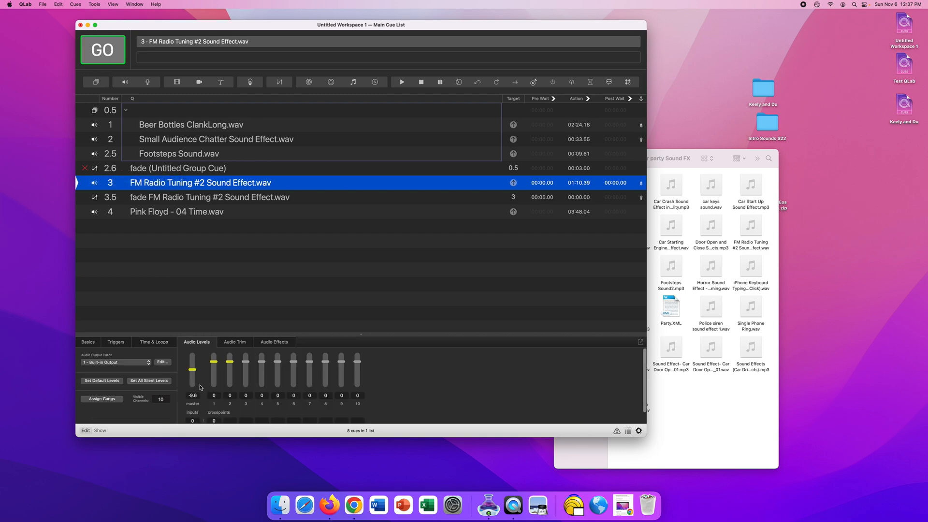
{"action": "left_click", "coordinate": [180, 168]}
{"action": "mouse_move", "coordinate": [173, 401]}
{"action": "left_mouse_down"}
{"action": "mouse_move", "coordinate": [172, 378]}
{"action": "mouse_move", "coordinate": [175, 408]}
{"action": "left_mouse_up"}
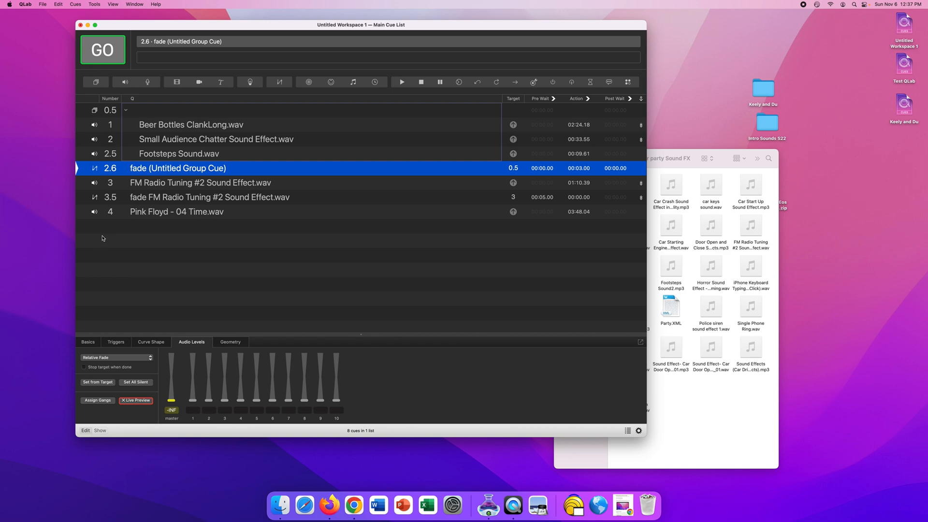
Play group cue 0.5, trigger fade cue 2.6 to test fading the whole group, and stop playback
{"action": "left_click", "coordinate": [129, 111]}
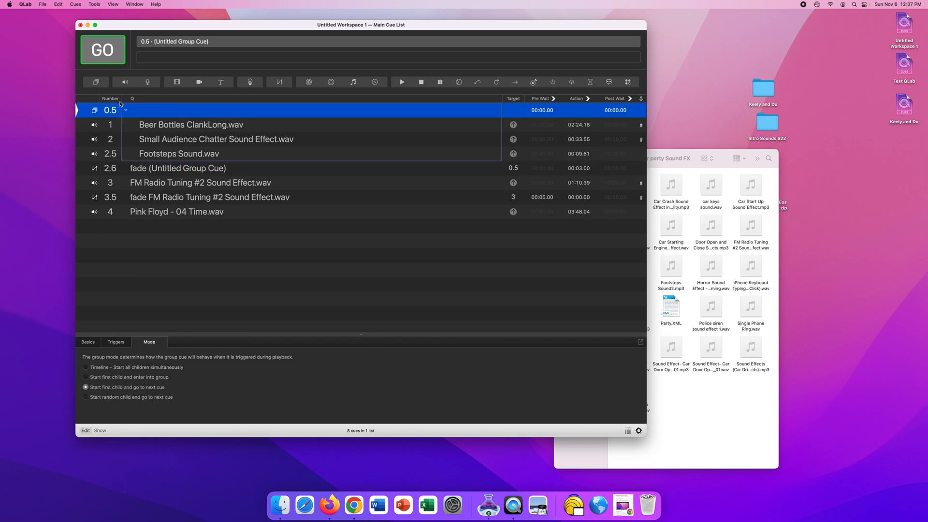
{"action": "left_click", "coordinate": [110, 63]}
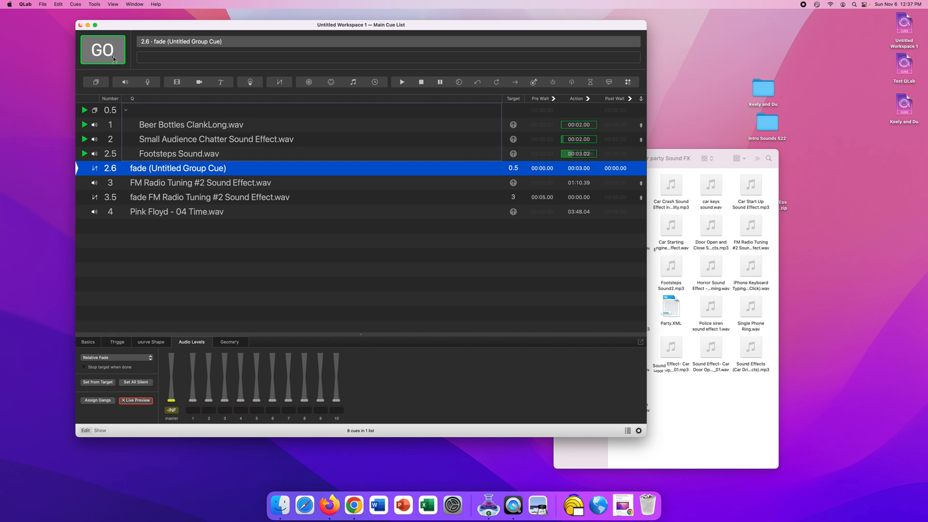
{"action": "left_click", "coordinate": [115, 57]}
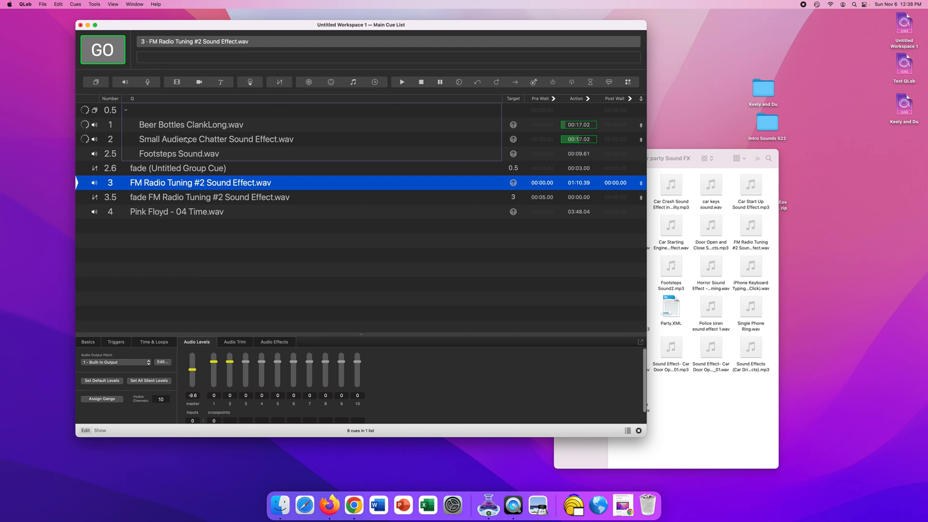
{"action": "key", "text": "Escape"}
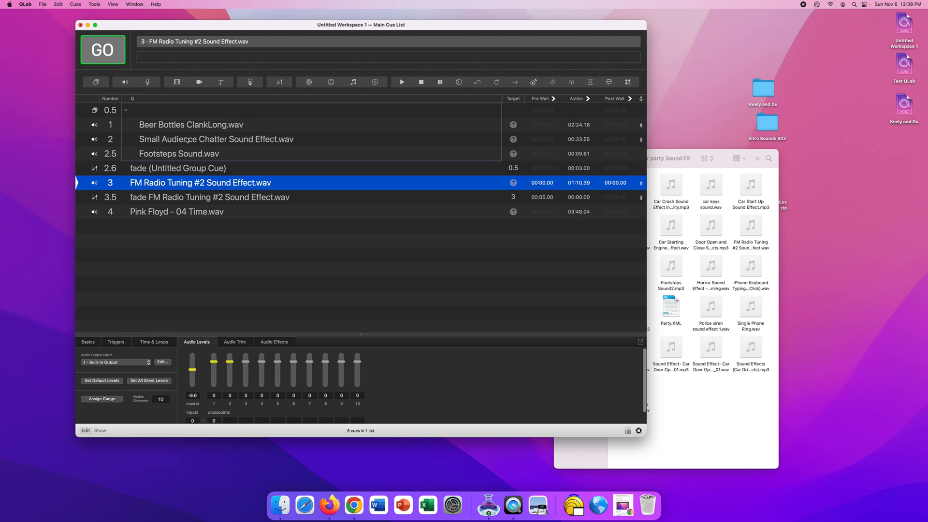
Move the FM Radio Tuning, its fade and Pink Floyd cues into group cue 0.5 after the Footsteps cue
{"action": "mouse_move", "coordinate": [198, 185]}
{"action": "left_mouse_down"}
{"action": "mouse_move", "coordinate": [209, 165]}
{"action": "mouse_move", "coordinate": [197, 185]}
{"action": "left_mouse_up"}
{"action": "left_click", "coordinate": [197, 184]}
{"action": "left_click", "coordinate": [177, 215], "text": "shift"}
{"action": "left_click_drag", "start_coordinate": [169, 183], "coordinate": [179, 161]}
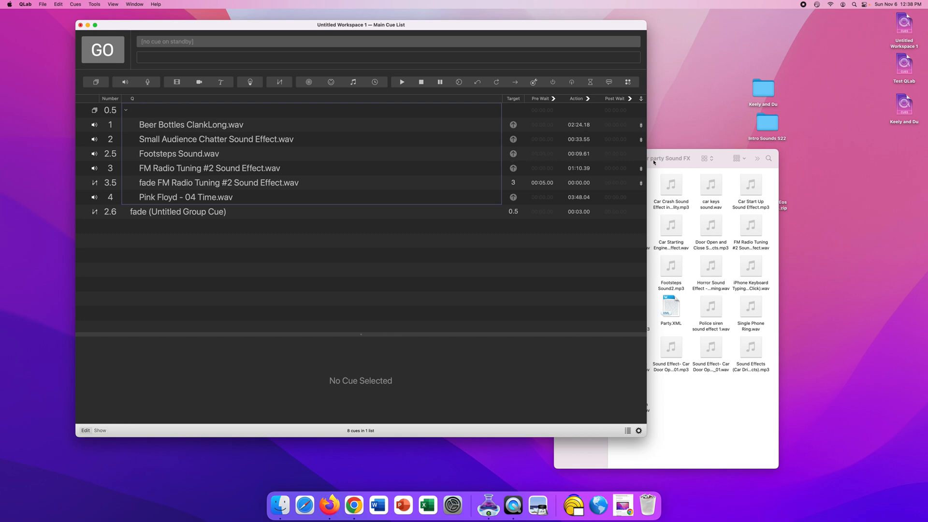
Make the Footsteps Sound cue Auto Continue and set the FM Radio Tuning cue's pre-wait to 8 seconds
{"action": "left_click", "coordinate": [641, 153]}
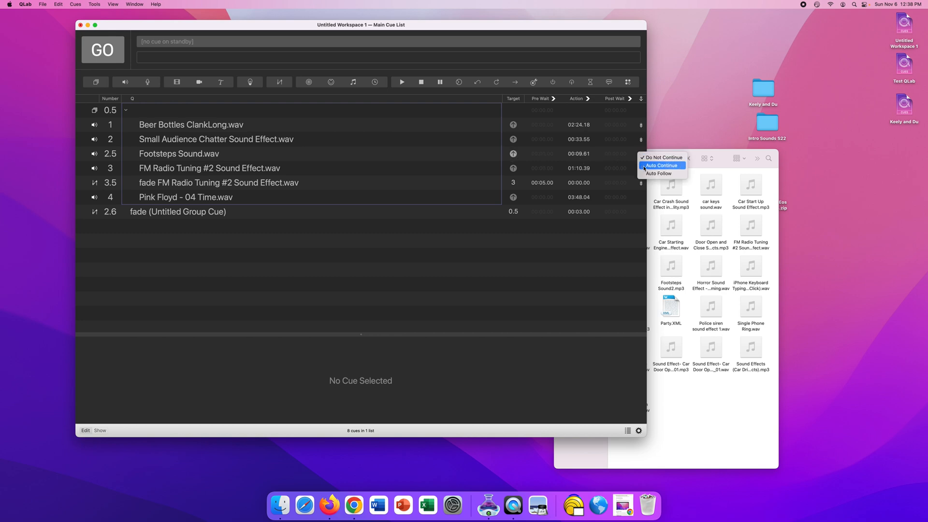
{"action": "left_click", "coordinate": [644, 165]}
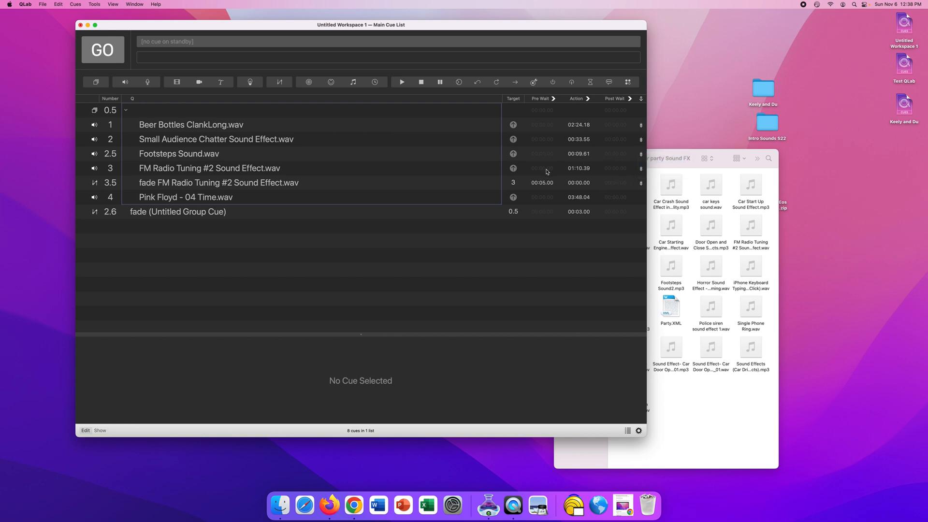
{"action": "left_click", "coordinate": [546, 171]}
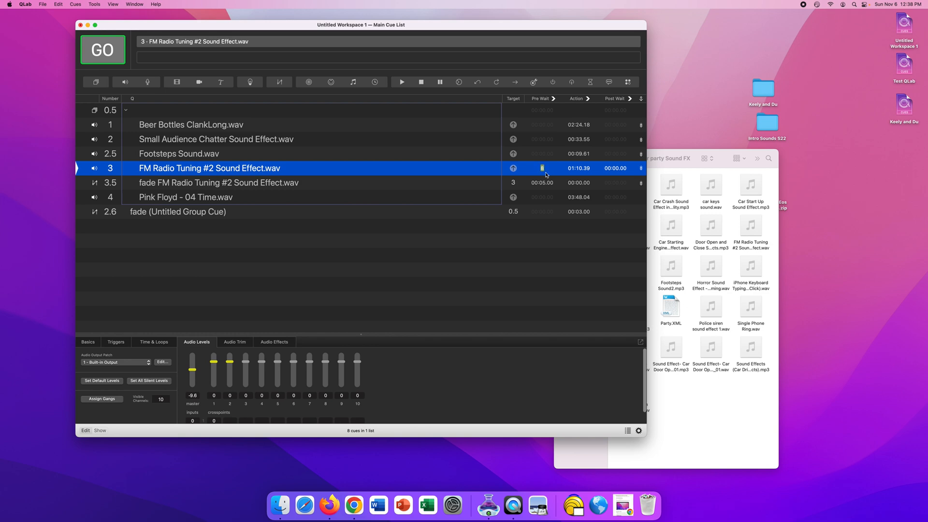
Play the expanded group cue 0.5 from its first child and trigger fade cue 2.6 to fade the group
{"action": "left_click", "coordinate": [143, 111]}
{"action": "left_click", "coordinate": [116, 59]}
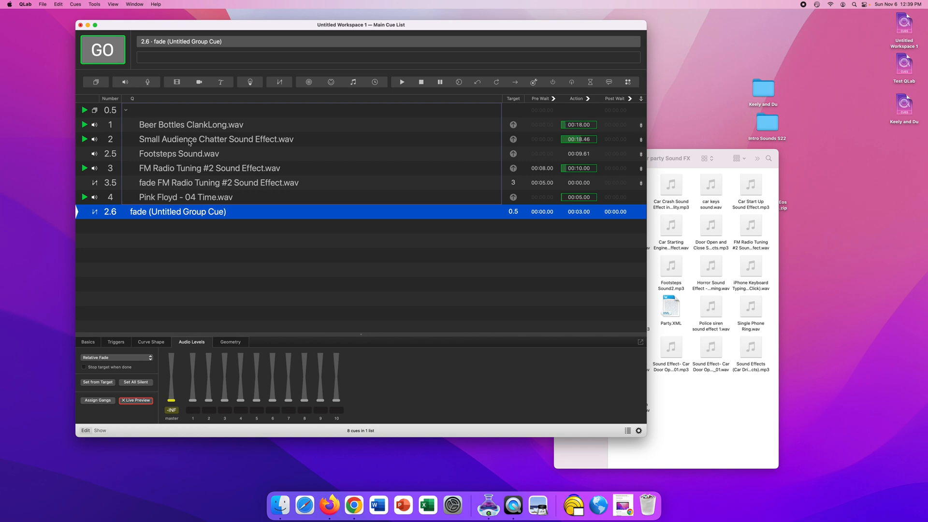
{"action": "left_click", "coordinate": [114, 54]}
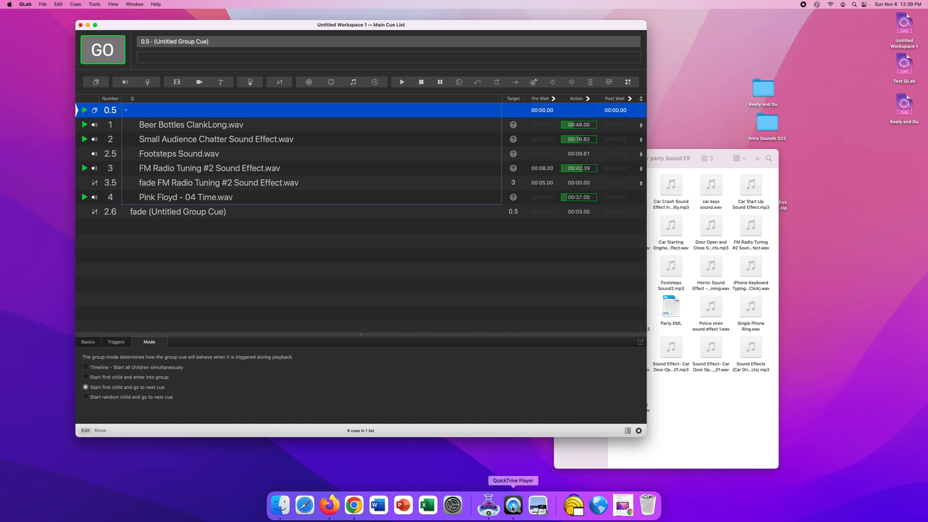
{"action": "left_click", "coordinate": [513, 508]}
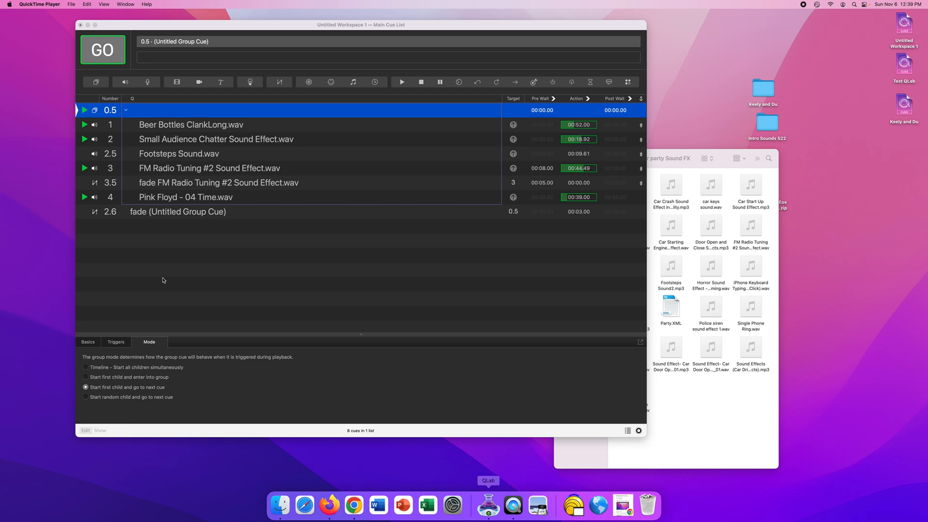
{"action": "left_click", "coordinate": [39, 6]}
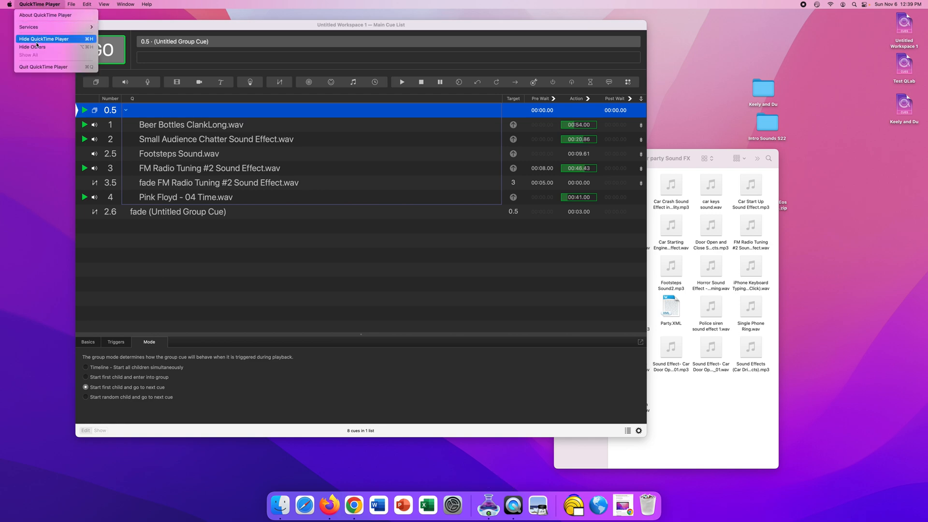
{"action": "mouse_move", "coordinate": [72, 5]}
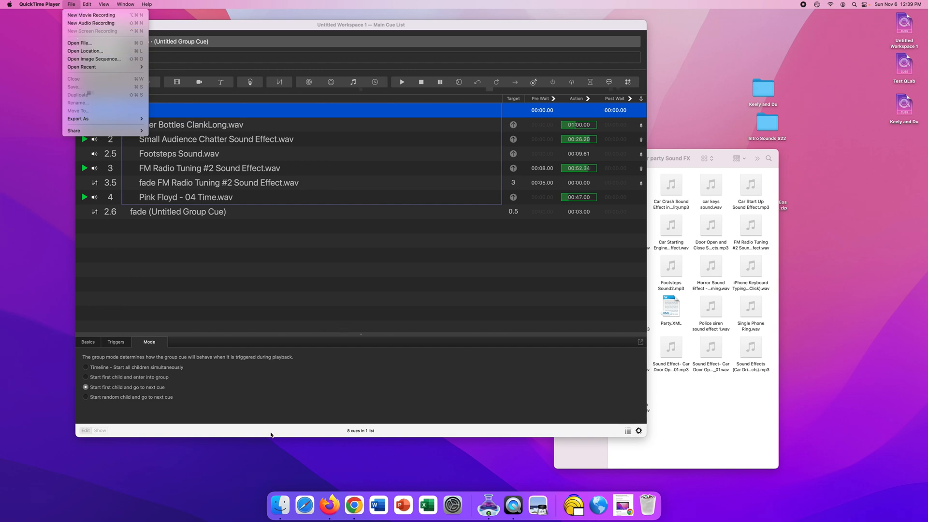
{"action": "key", "text": "super+shift+5"}
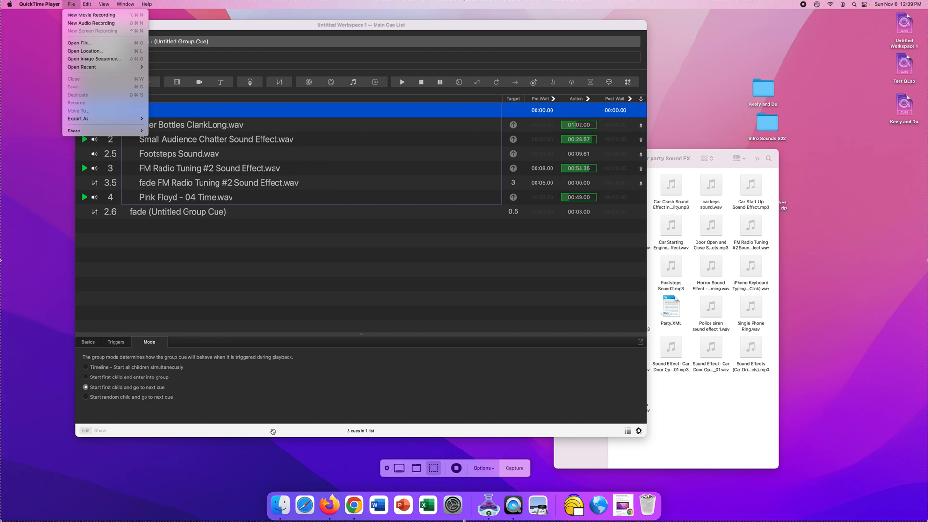